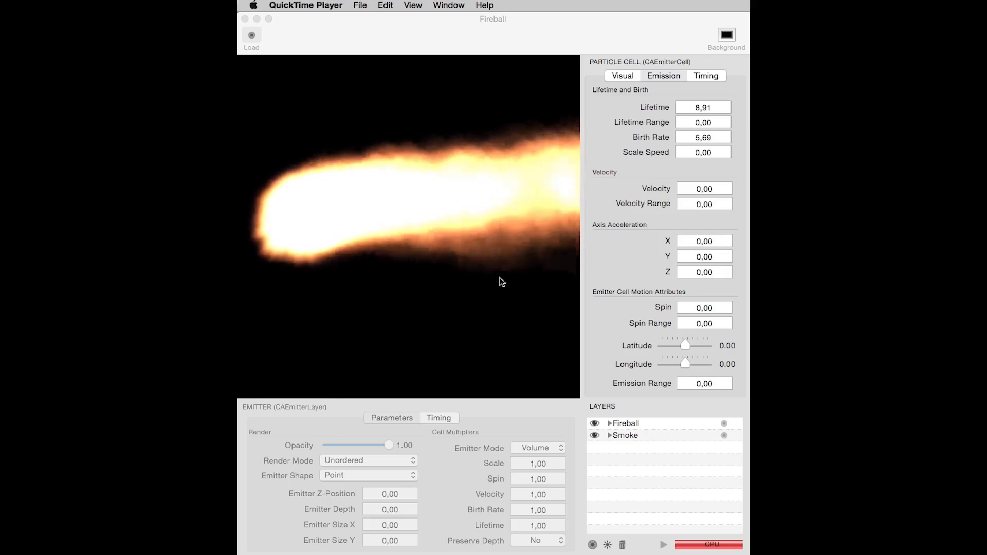
# Step: Browse the library of preset particle effects from Color Puff through White Smoke, then close it without loading one
pyautogui.click(403, 46)
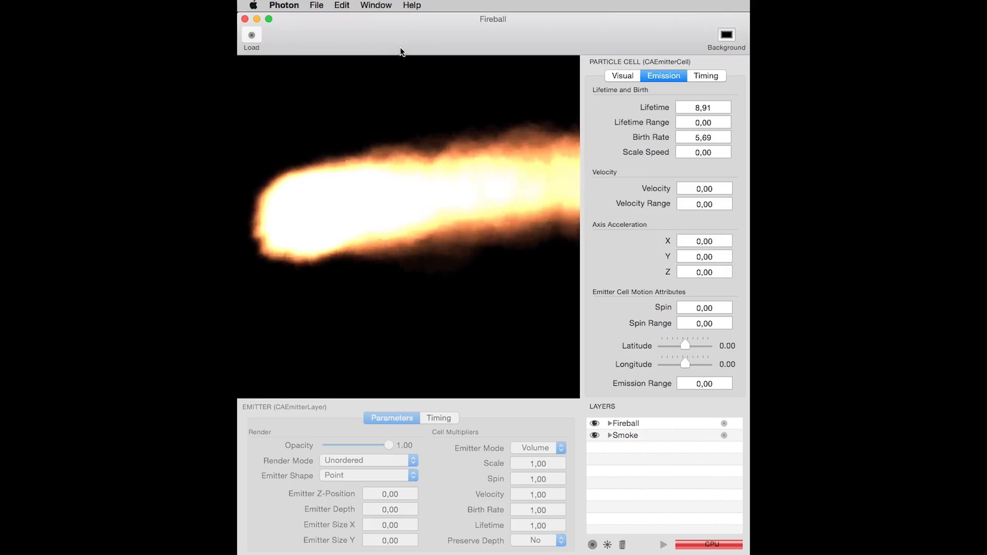
pyautogui.click(251, 36)
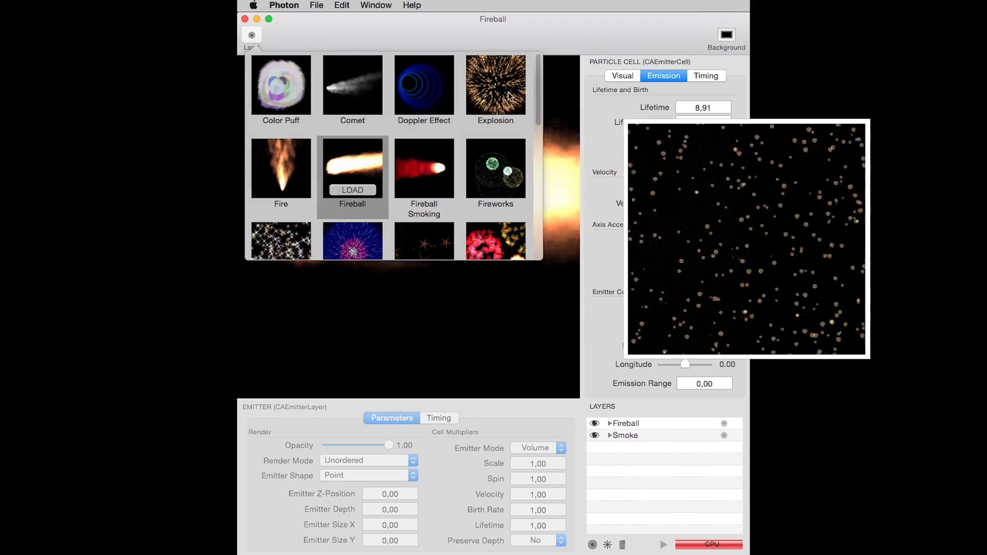
pyautogui.scroll(-5, 389, 180)
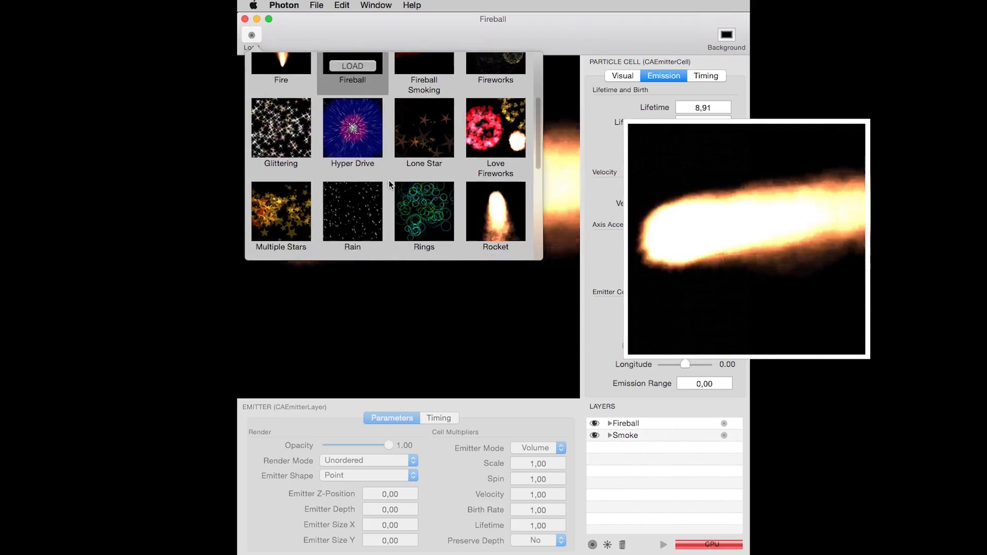
pyautogui.scroll(-3, 479, 131)
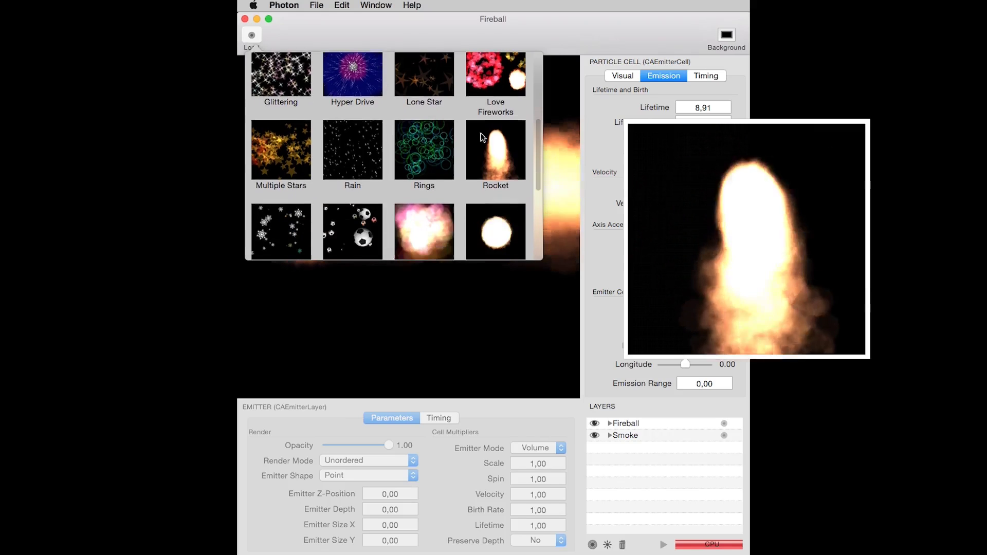
pyautogui.scroll(-3, 357, 165)
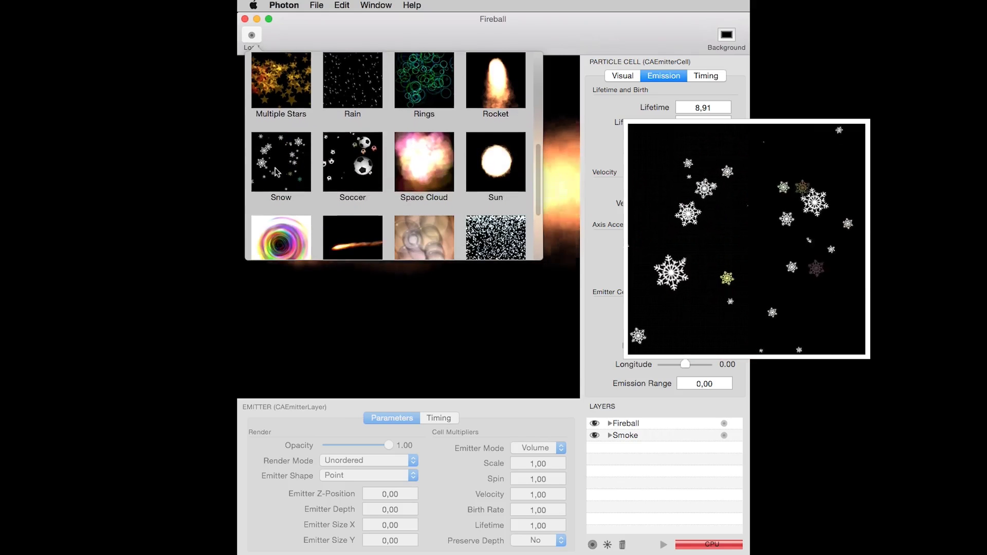
pyautogui.scroll(-4, 430, 162)
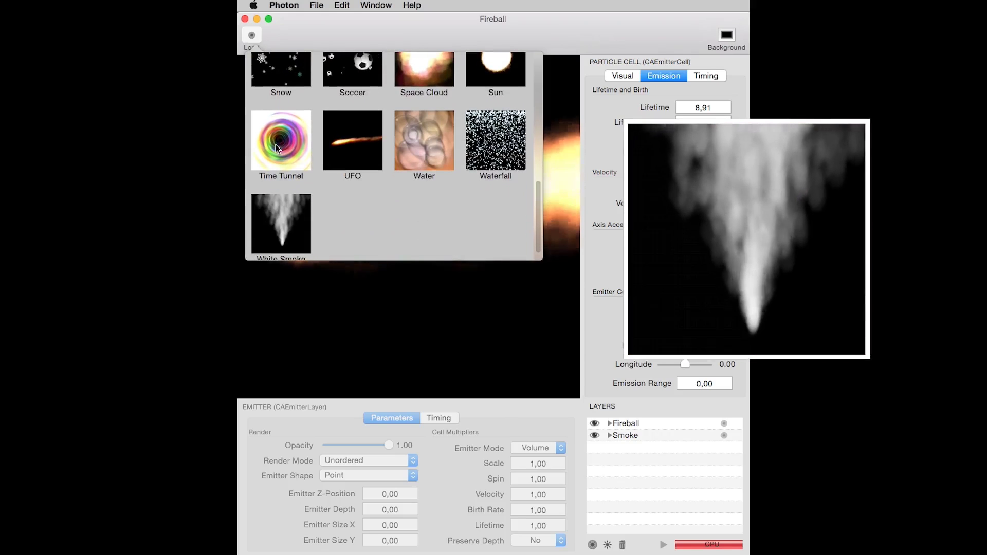
pyautogui.scroll(-1, 276, 148)
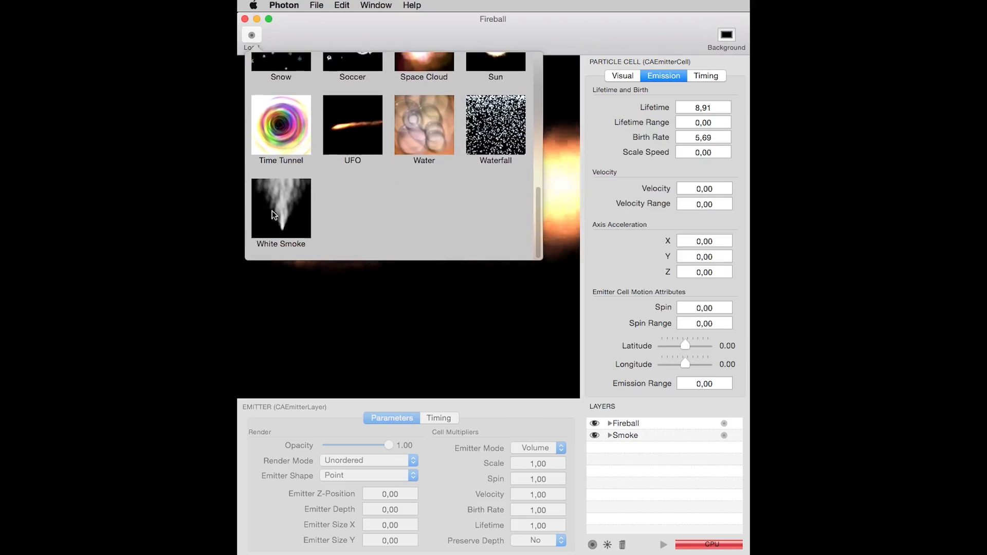
pyautogui.click(334, 39)
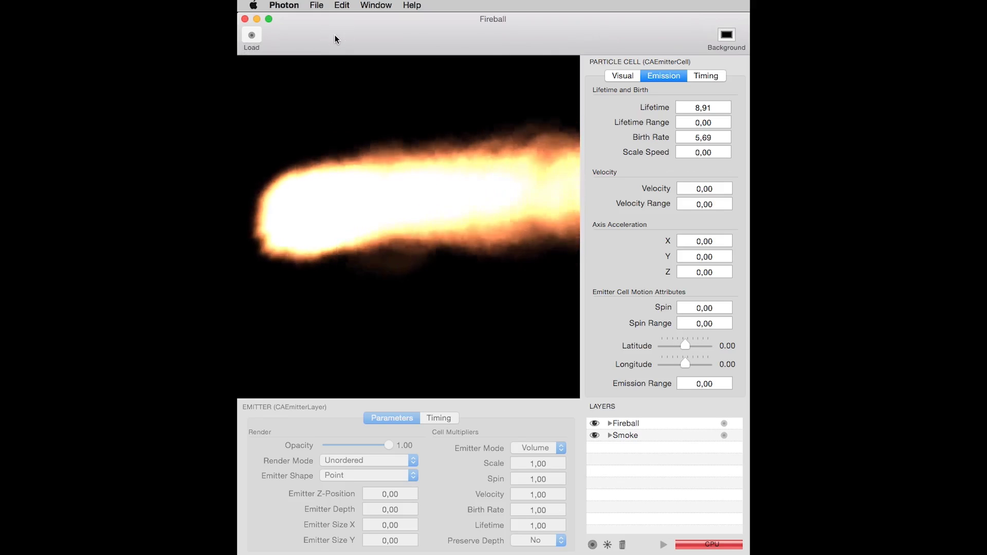
# Step: Create a new document and add an emitter layer named Emitter
pyautogui.click(309, 5)
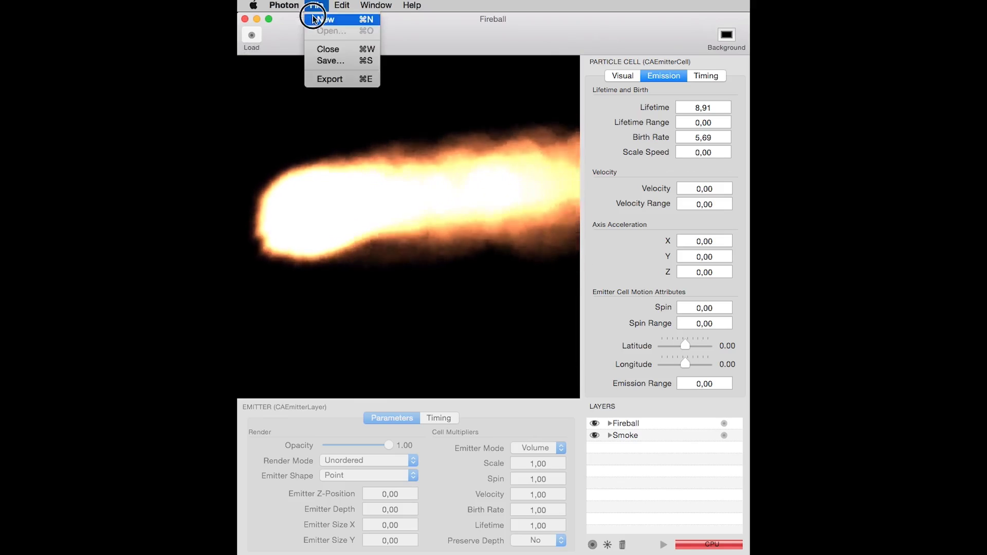
pyautogui.click(313, 19)
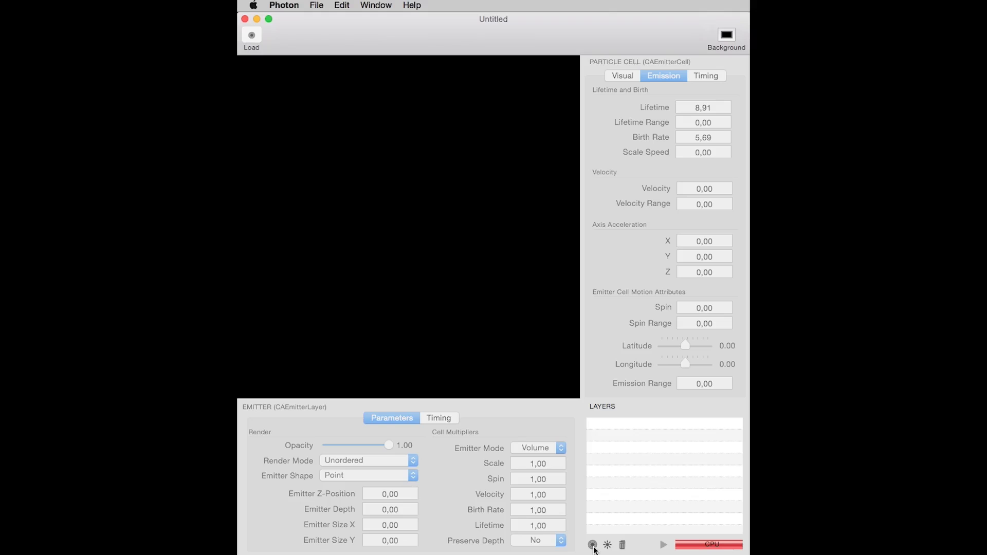
pyautogui.click(593, 545)
pyautogui.click(633, 423)
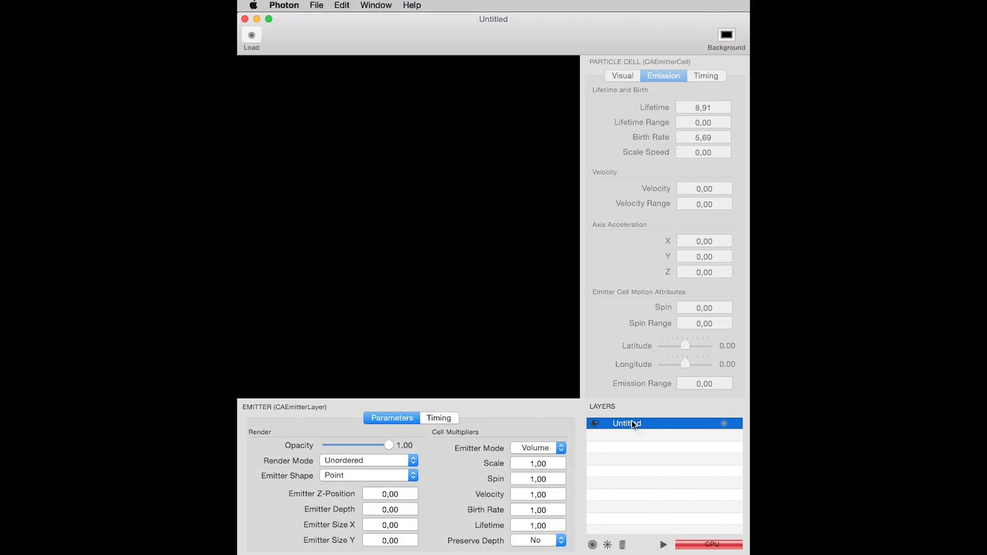
pyautogui.click(646, 426)
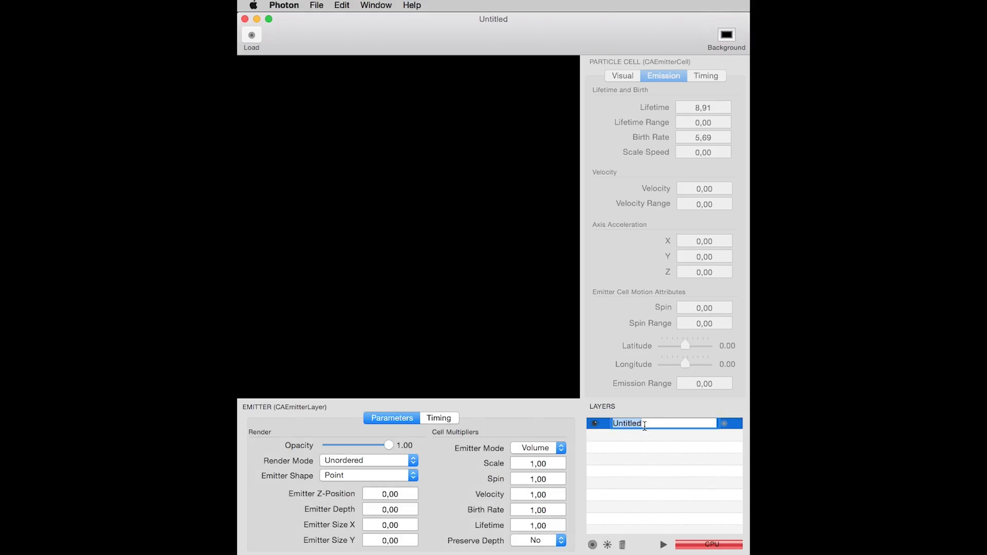
pyautogui.write('Emitter')
pyautogui.press('Return')
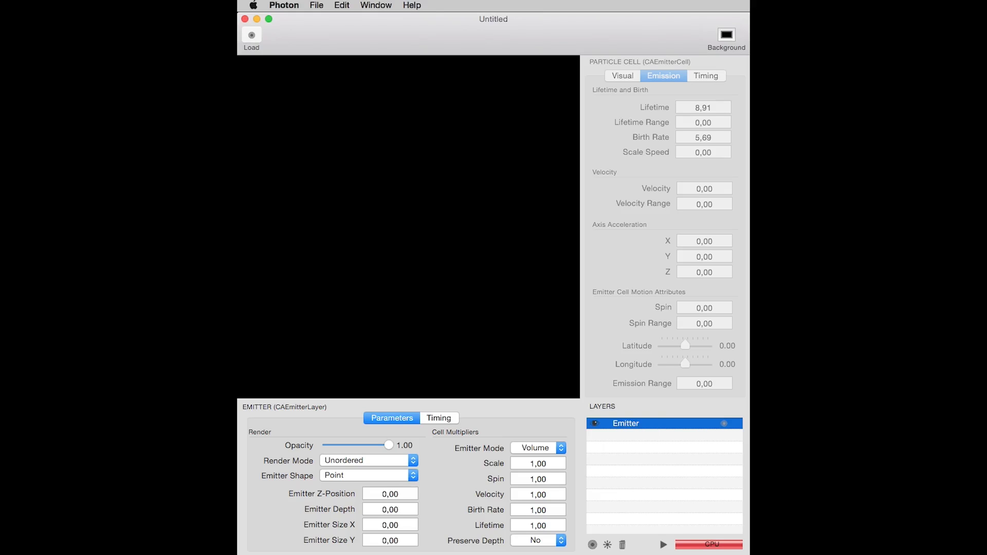
# Step: Add a particle cell under the Emitter layer and name it Particle
pyautogui.click(608, 545)
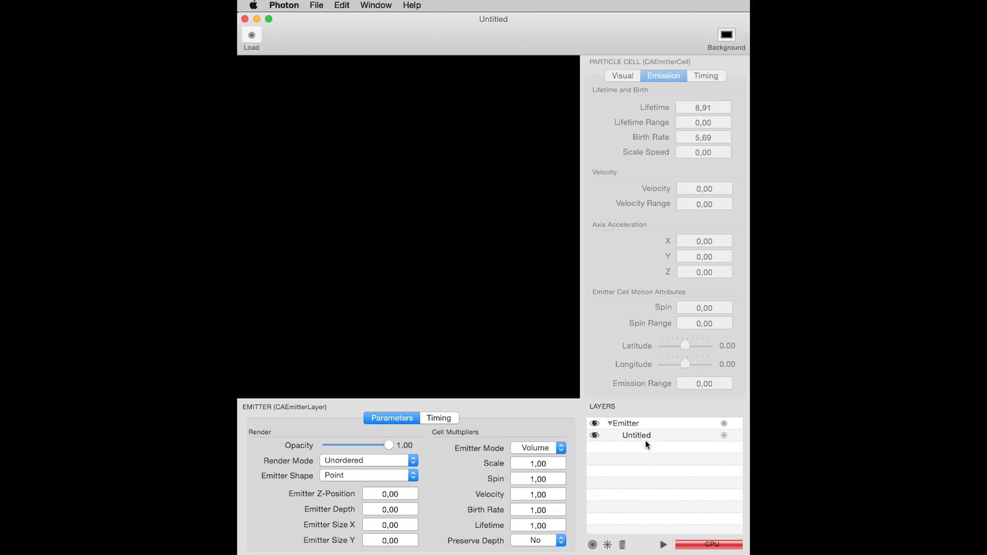
pyautogui.click(638, 437)
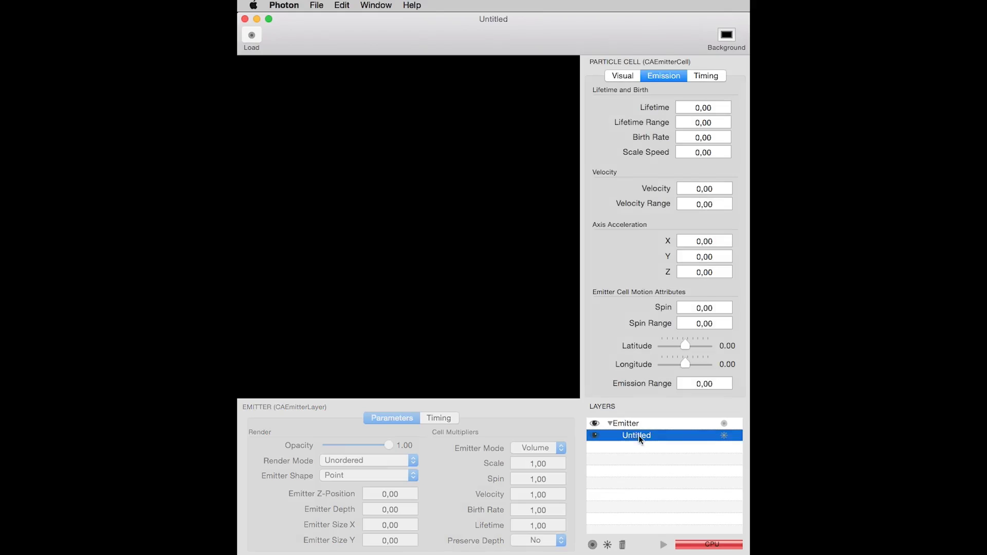
pyautogui.click(639, 436)
pyautogui.write('Particle')
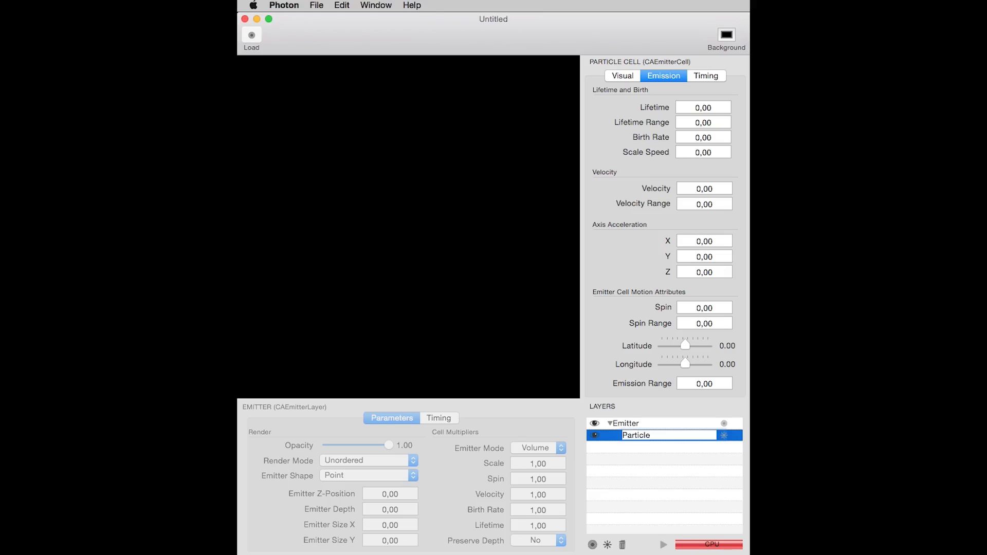
pyautogui.press('Return')
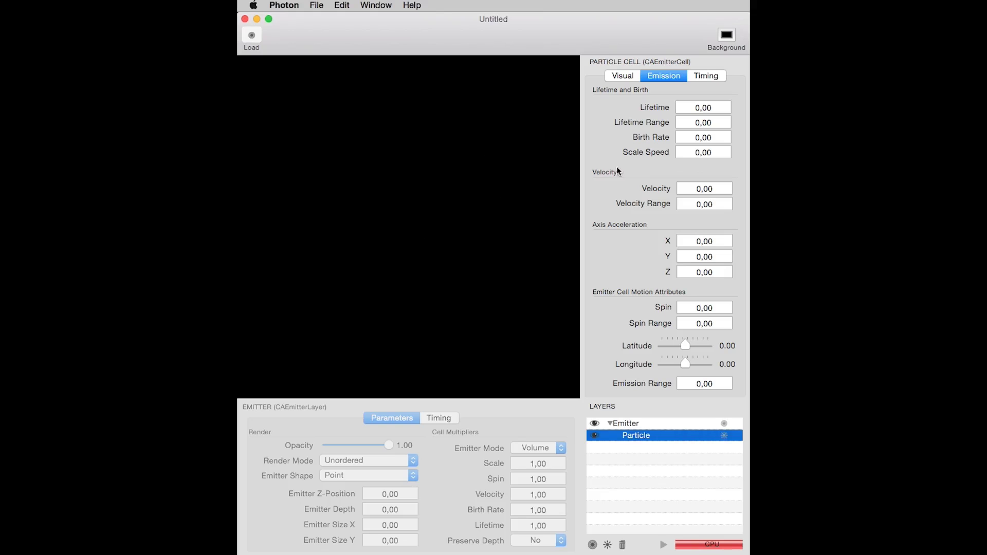
# Step: Load puff.png from the pictures folder as the Particle cell's image
pyautogui.click(623, 75)
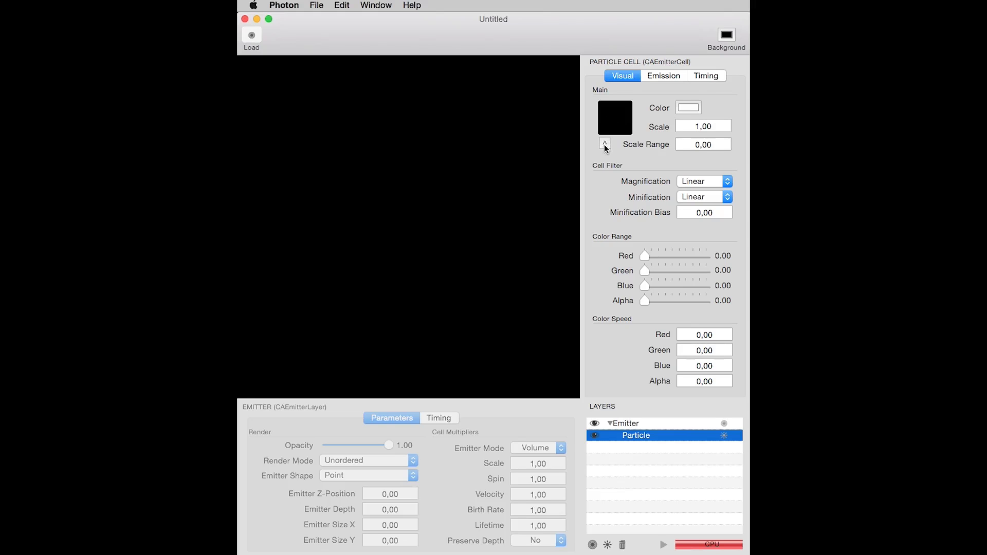
pyautogui.click(604, 146)
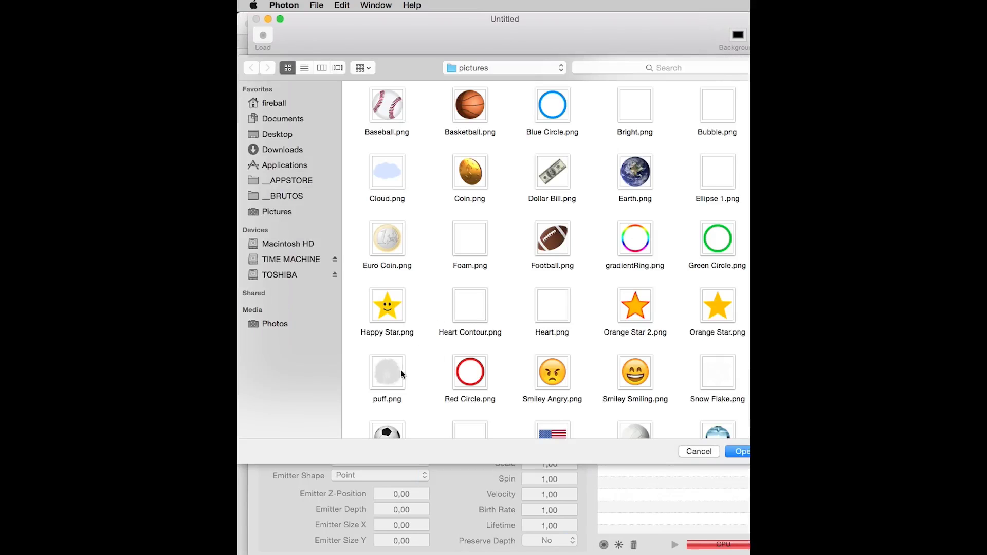
pyautogui.click(385, 372)
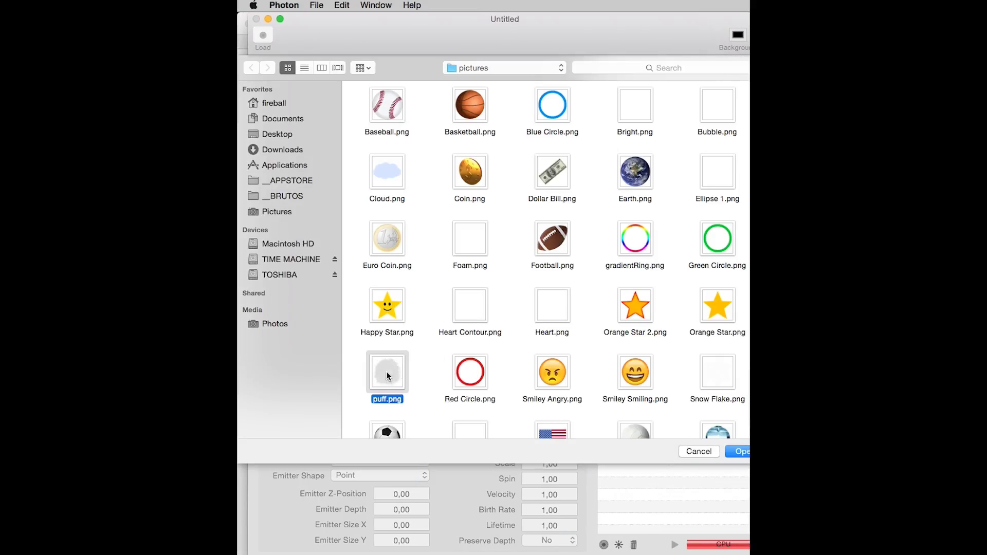
pyautogui.click(737, 452)
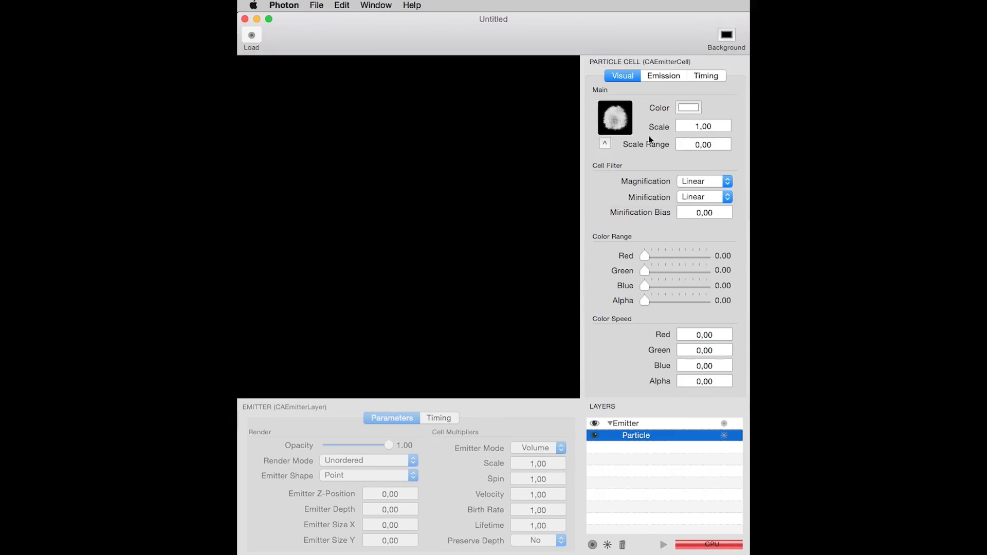
# Step: Set the Particle cell's lifetime to 12.88 and its birth rate to 11.88
pyautogui.click(667, 76)
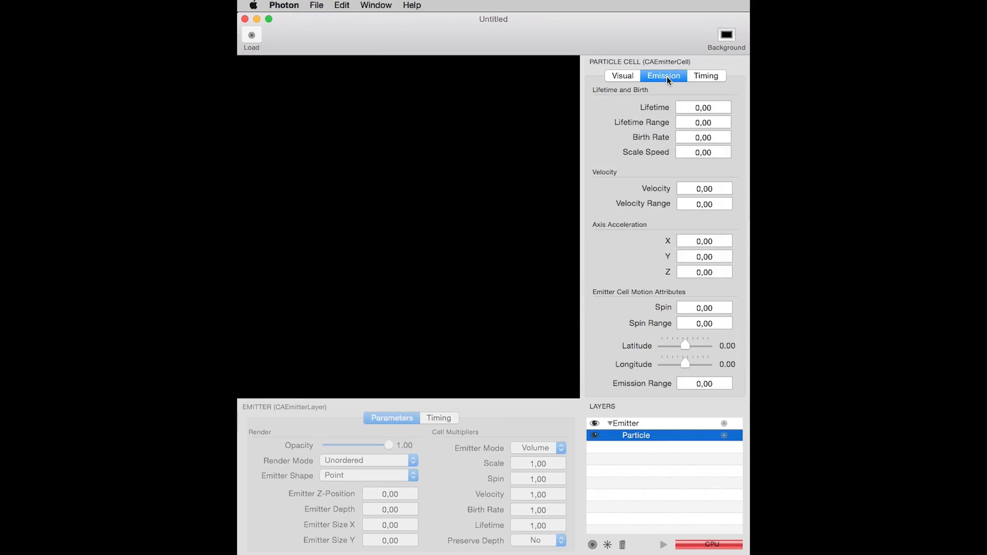
pyautogui.moveTo(635, 107); pyautogui.dragTo(711, 102)
pyautogui.moveTo(619, 105); pyautogui.dragTo(689, 102)
pyautogui.moveTo(616, 106); pyautogui.dragTo(716, 103)
pyautogui.moveTo(633, 111); pyautogui.dragTo(724, 113)
pyautogui.moveTo(634, 138); pyautogui.dragTo(730, 136)
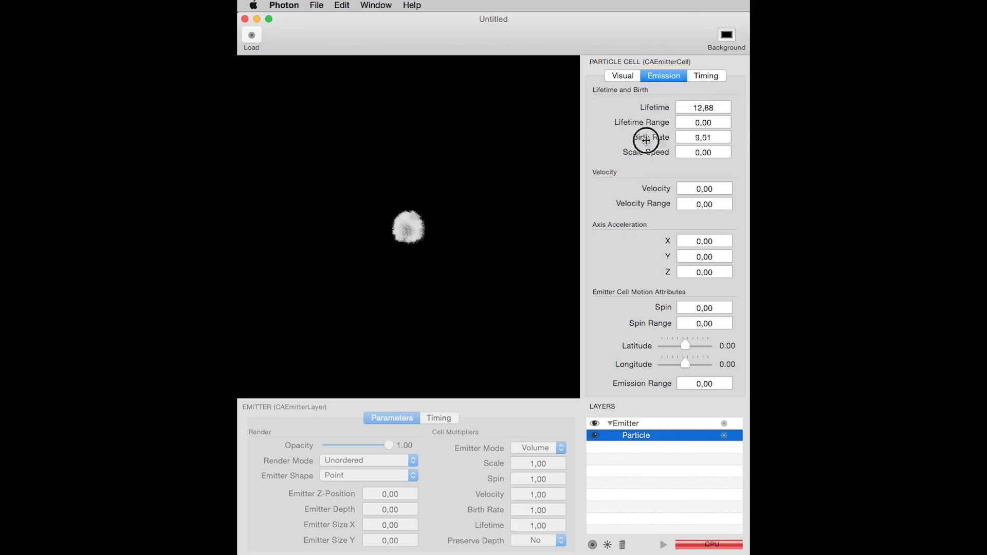
pyautogui.moveTo(646, 140); pyautogui.dragTo(654, 145)
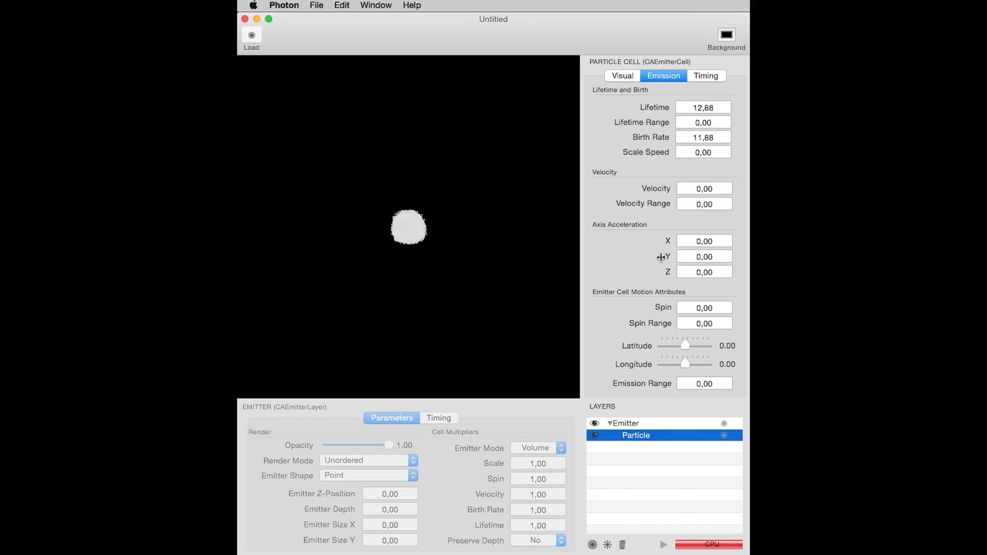
# Step: Set the particle's Y acceleration to -11.98, scale speed 0.50, lifetime range 3.56, spin 0.95, spin range 0.35, latitude 2.80 and longitude -1.26
pyautogui.moveTo(665, 257); pyautogui.dragTo(307, 280)
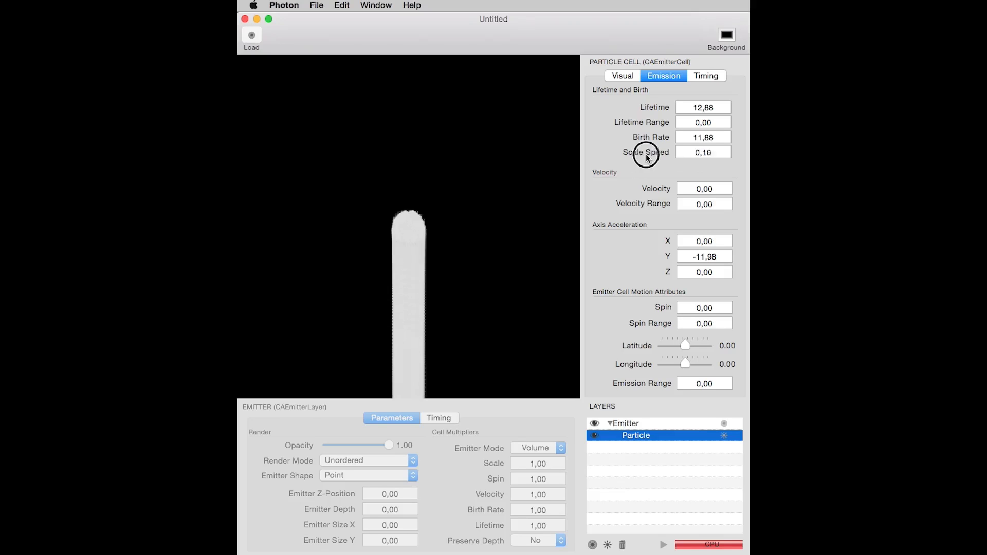
pyautogui.moveTo(647, 157)
pyautogui.mouseDown()
pyautogui.moveTo(661, 158)
pyautogui.moveTo(654, 153)
pyautogui.mouseUp()
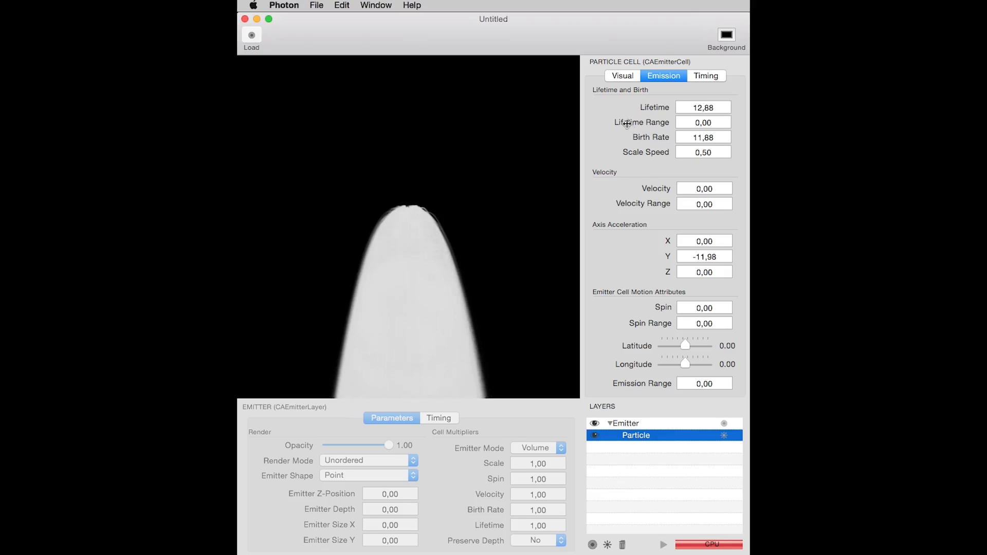
pyautogui.moveTo(635, 127); pyautogui.dragTo(734, 132)
pyautogui.moveTo(658, 307); pyautogui.dragTo(675, 366)
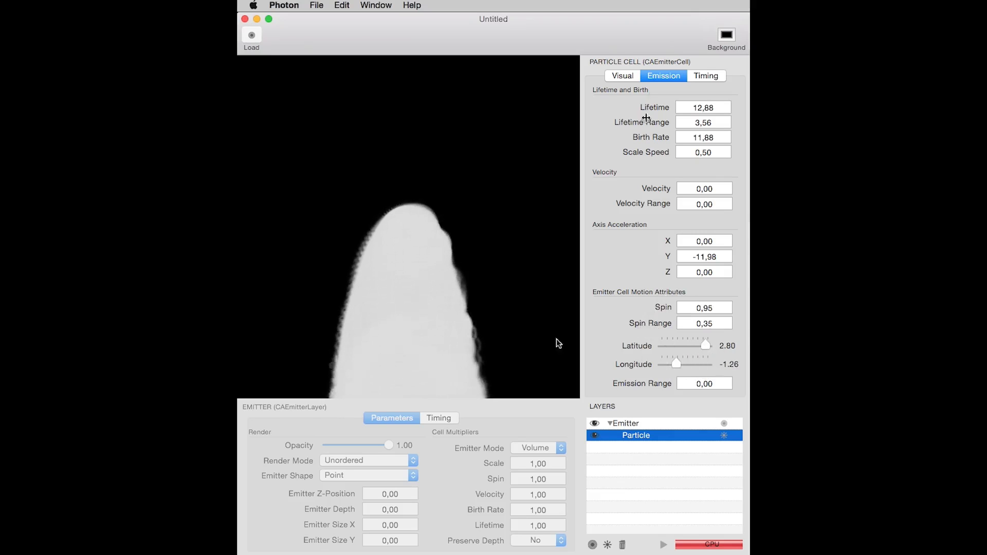
# Step: Change the Particle cell's color to a yellow-orange using the color wheel and close the color picker
pyautogui.click(622, 76)
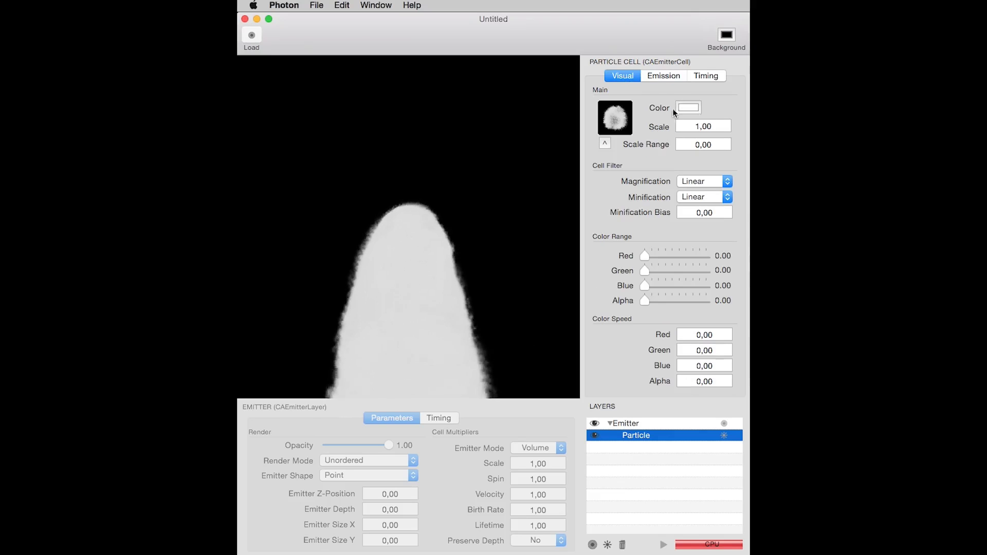
pyautogui.click(686, 108)
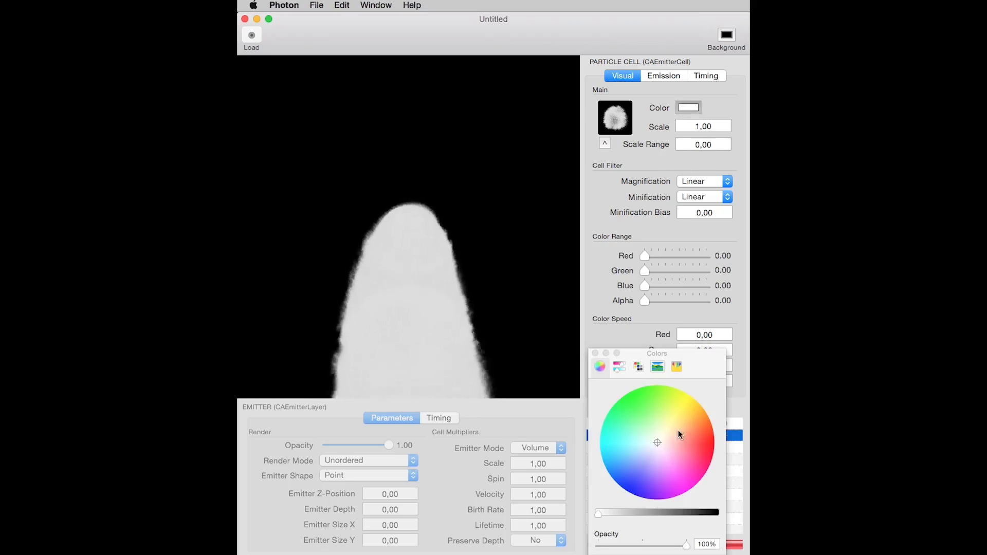
pyautogui.moveTo(679, 431)
pyautogui.mouseDown()
pyautogui.moveTo(706, 435)
pyautogui.moveTo(697, 406)
pyautogui.mouseUp()
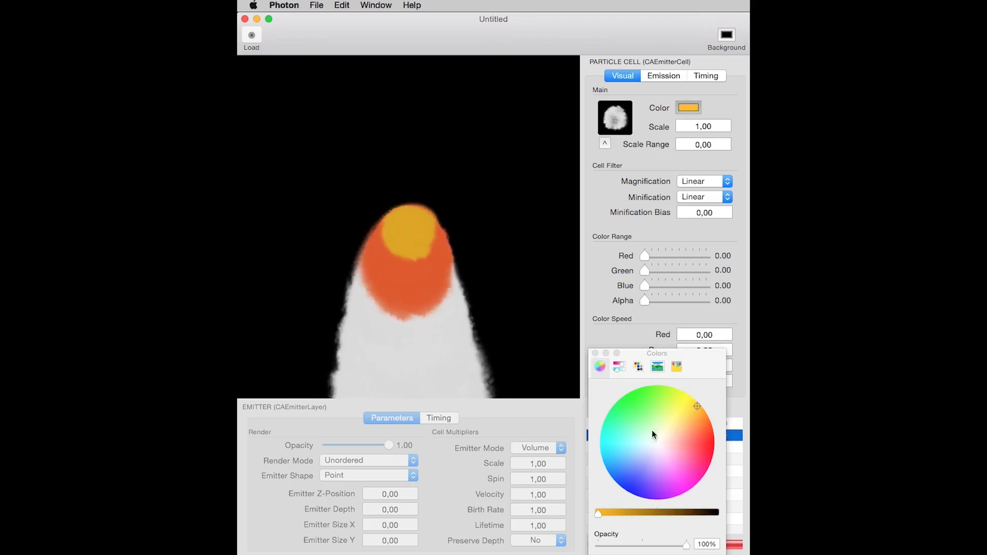
pyautogui.click(595, 354)
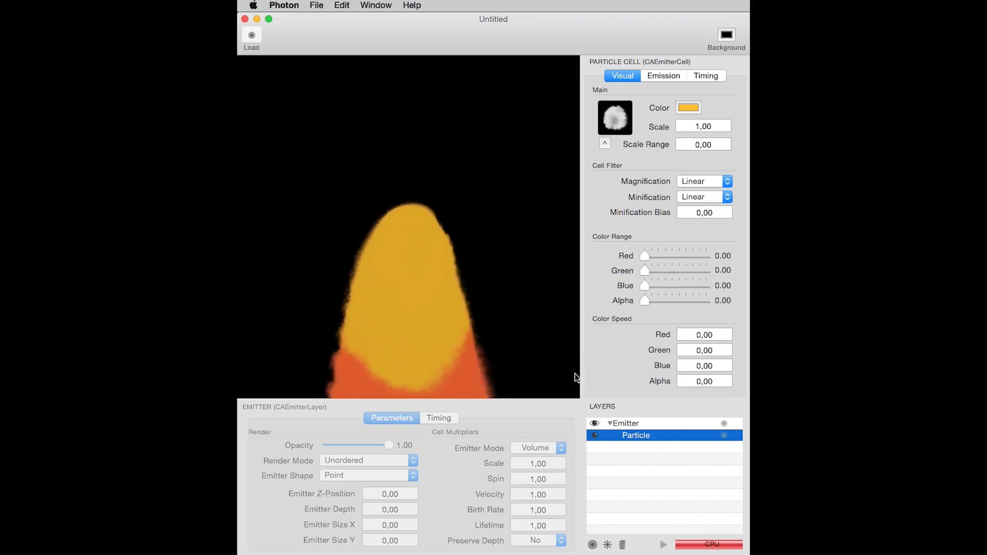
# Step: Set the Emitter layer's render mode to Additive and select the Particle cell again
pyautogui.click(638, 423)
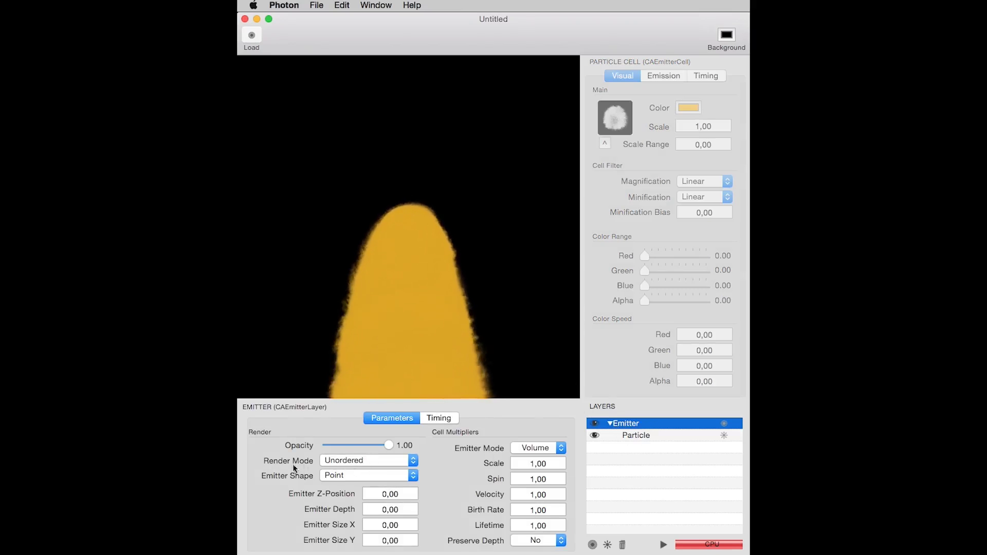
pyautogui.click(369, 461)
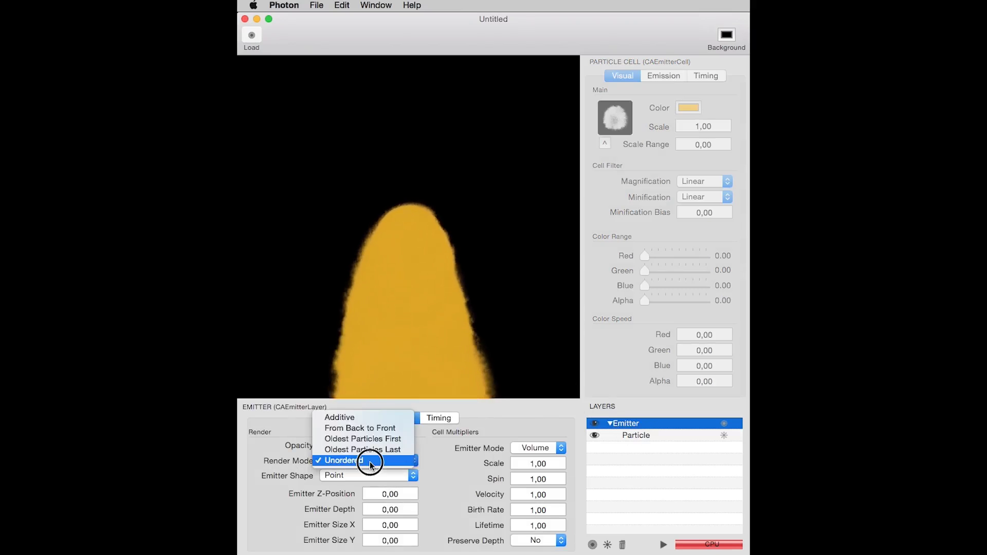
pyautogui.click(359, 419)
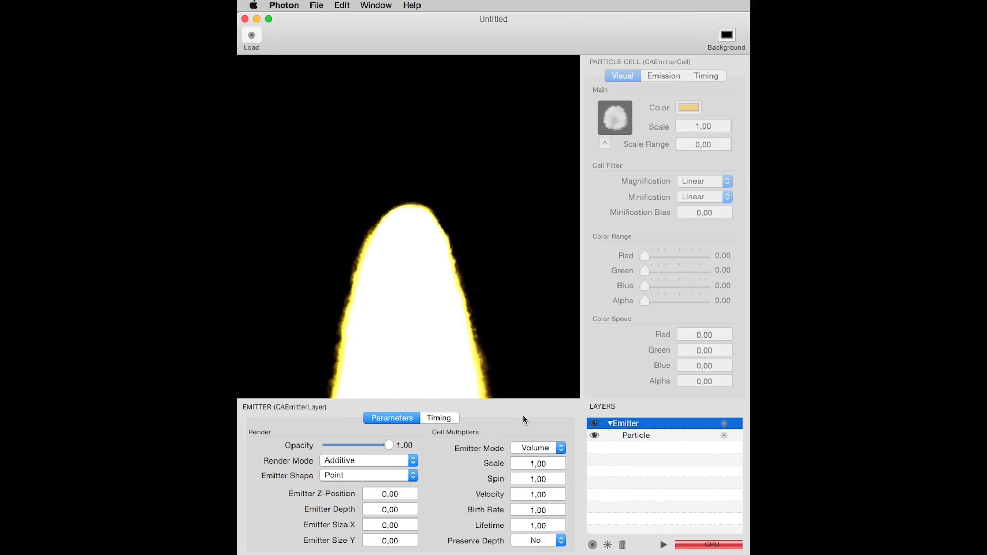
pyautogui.click(632, 436)
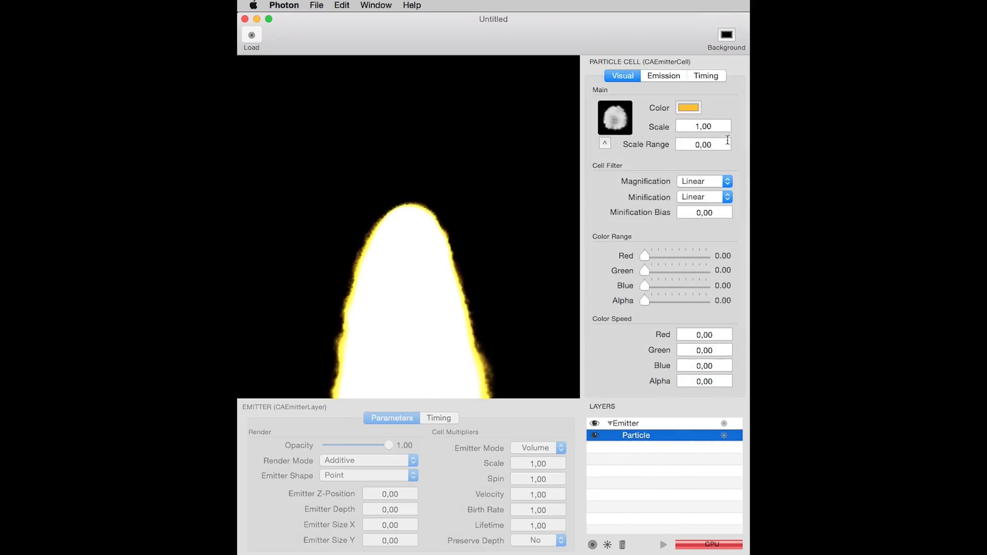
# Step: Lower the opacity of the Particle cell's color to 22% and close the color picker
pyautogui.click(687, 108)
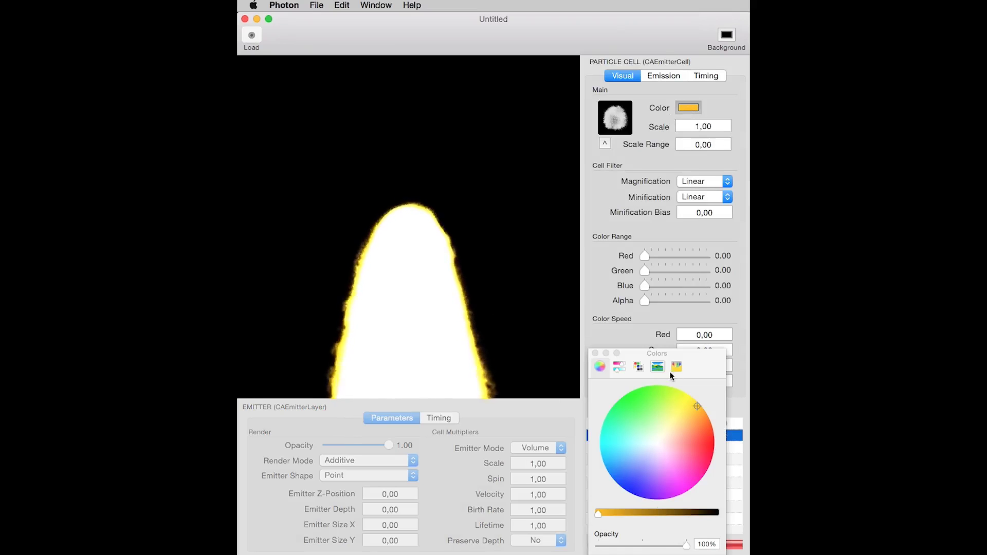
pyautogui.moveTo(694, 353); pyautogui.dragTo(699, 279)
pyautogui.moveTo(691, 470); pyautogui.dragTo(622, 481)
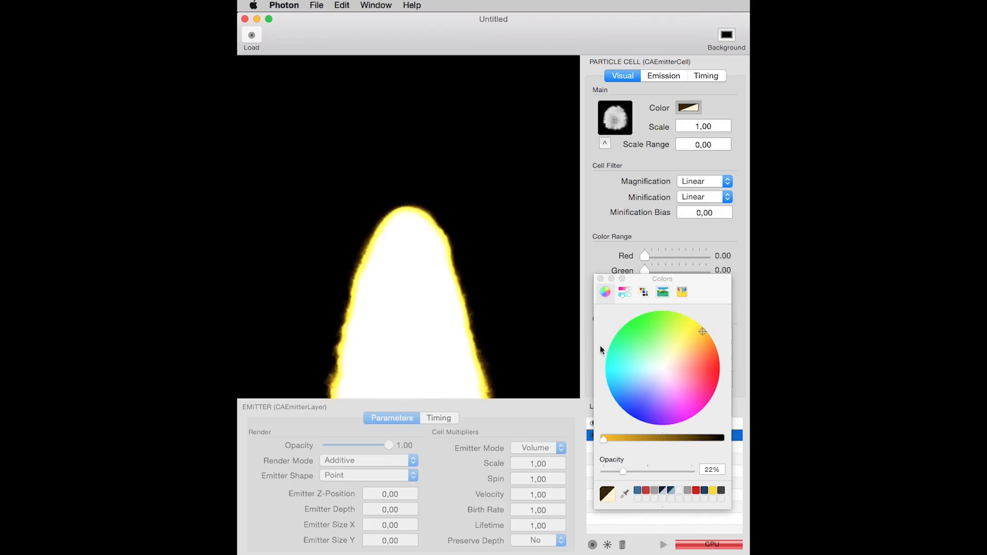
pyautogui.click(602, 279)
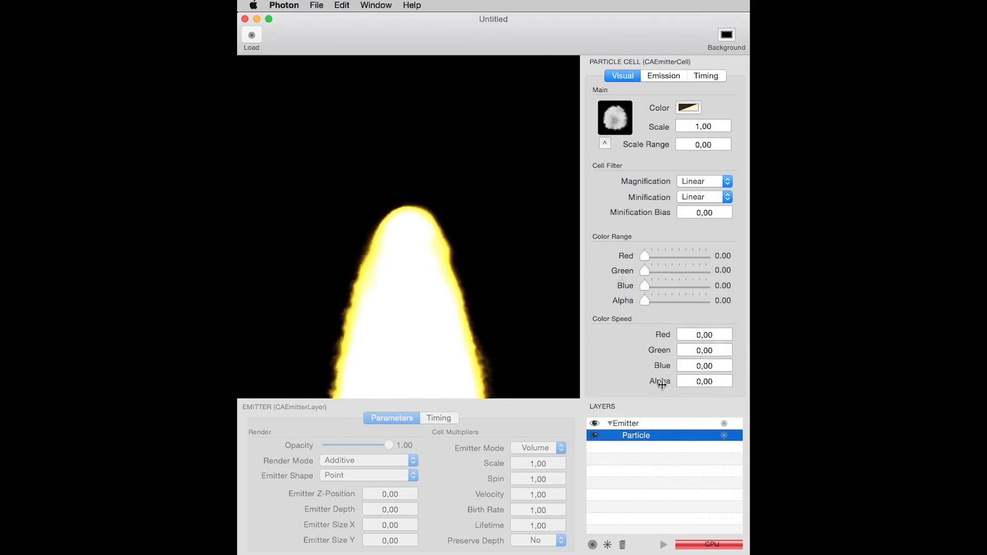
# Step: Set the Particle cell's alpha color speed to -0.04 and its color range to red 0.77, green 0.50 and alpha 0.52
pyautogui.moveTo(658, 383); pyautogui.dragTo(656, 381)
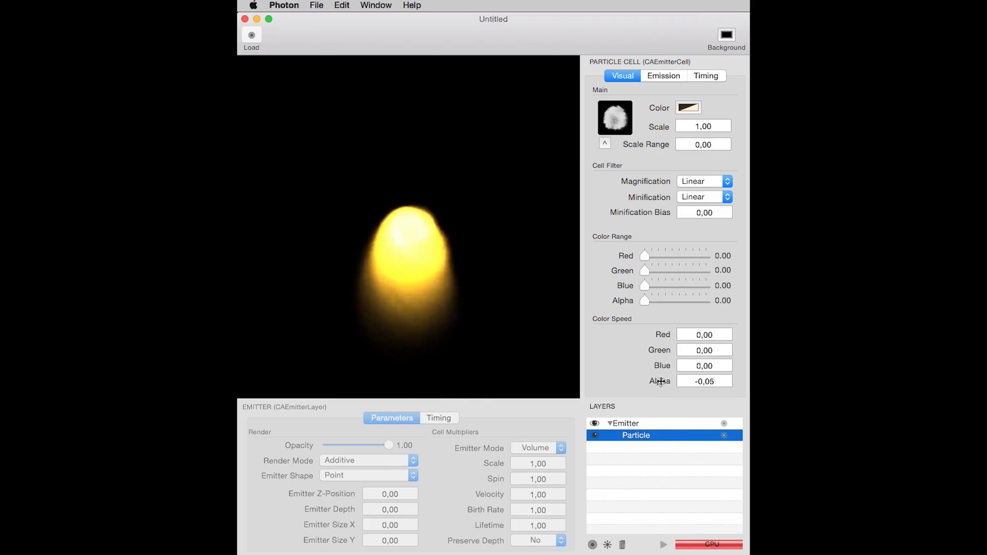
pyautogui.moveTo(660, 385); pyautogui.dragTo(663, 385)
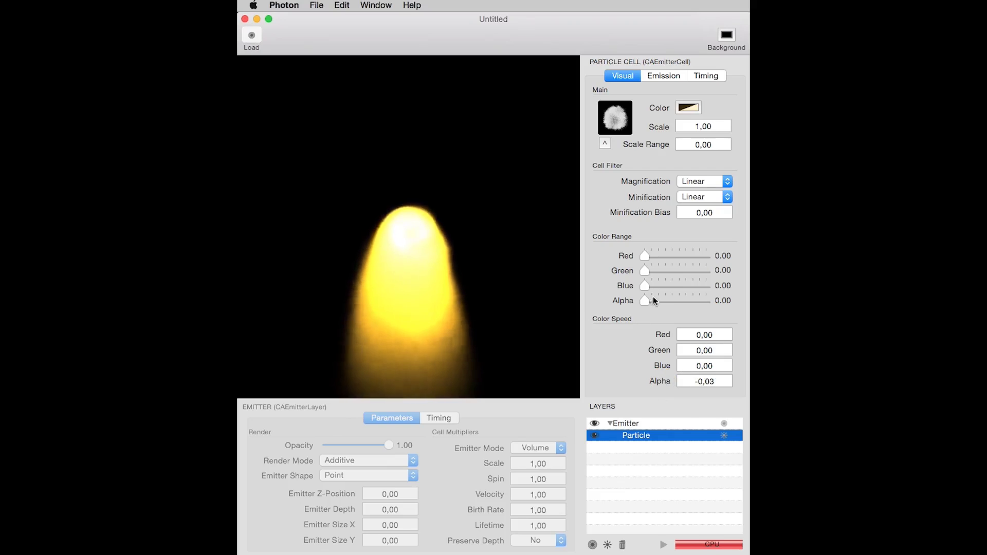
pyautogui.moveTo(653, 298); pyautogui.dragTo(692, 259)
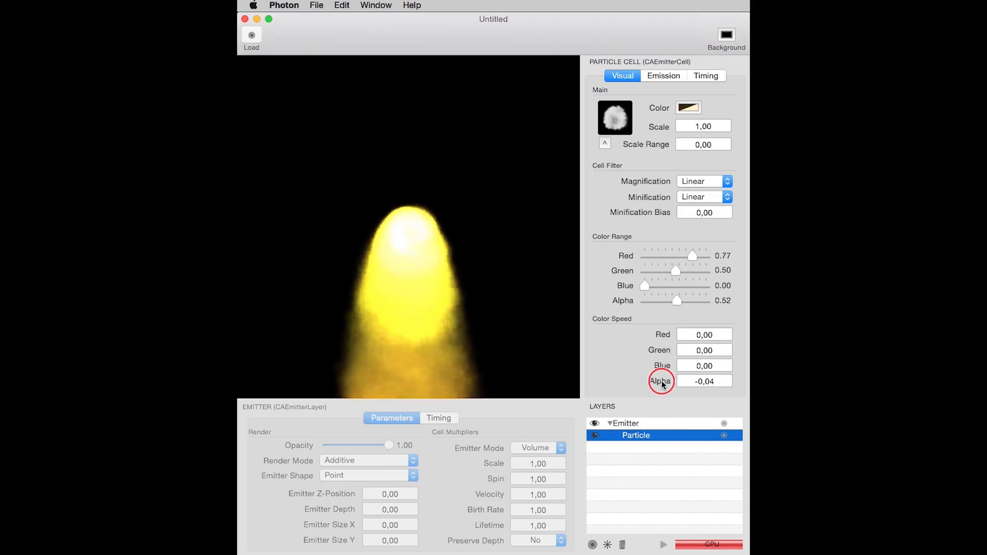
# Step: Shift the Particle cell's color slightly toward orange, raise its opacity to about 34%, and close the color picker
pyautogui.click(689, 108)
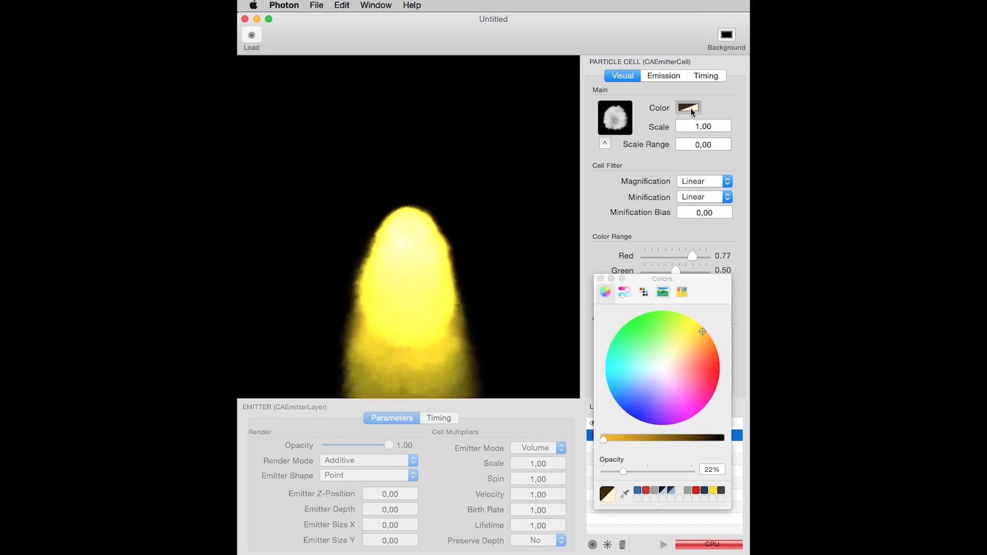
pyautogui.click(704, 342)
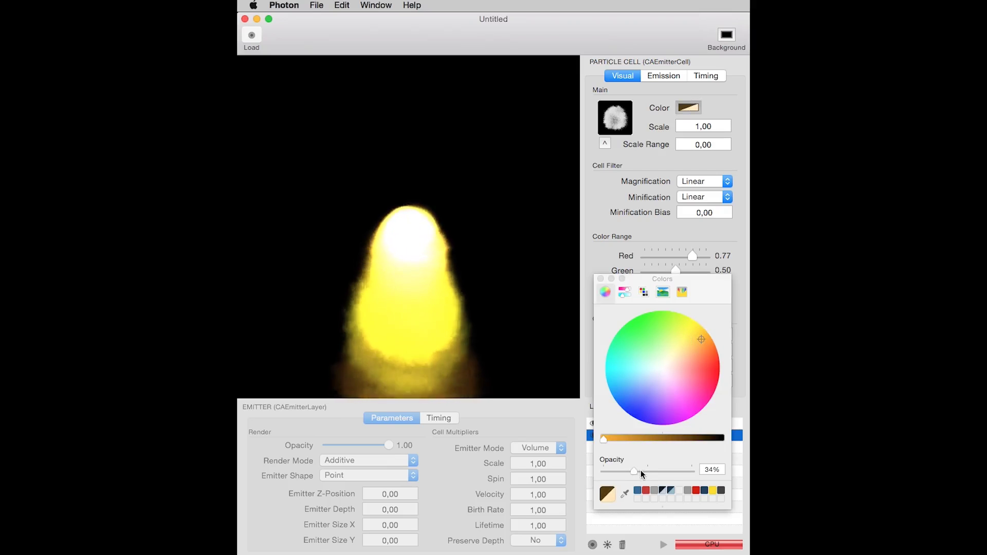
pyautogui.click(601, 279)
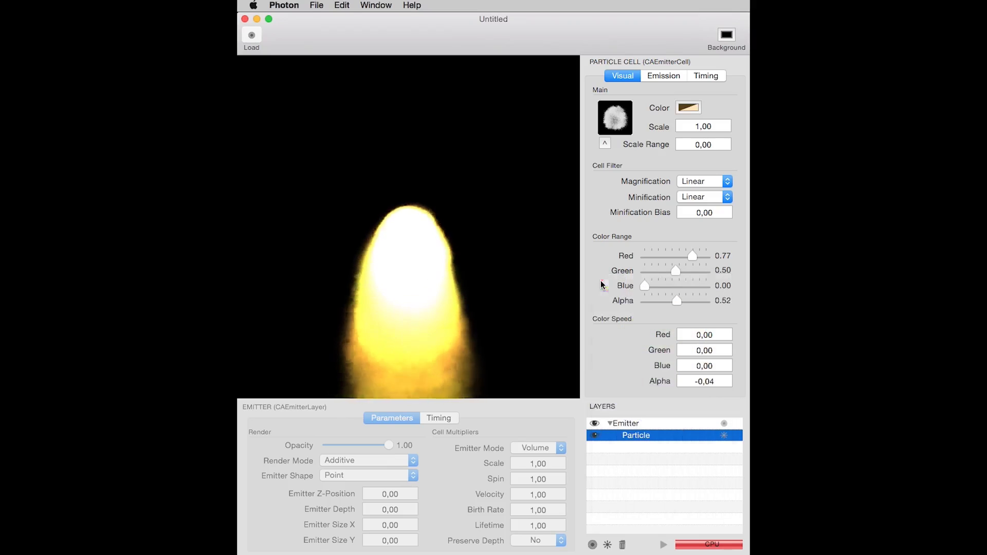
# Step: Set the Emitter layer's size to 500 in both X and Y
pyautogui.click(635, 426)
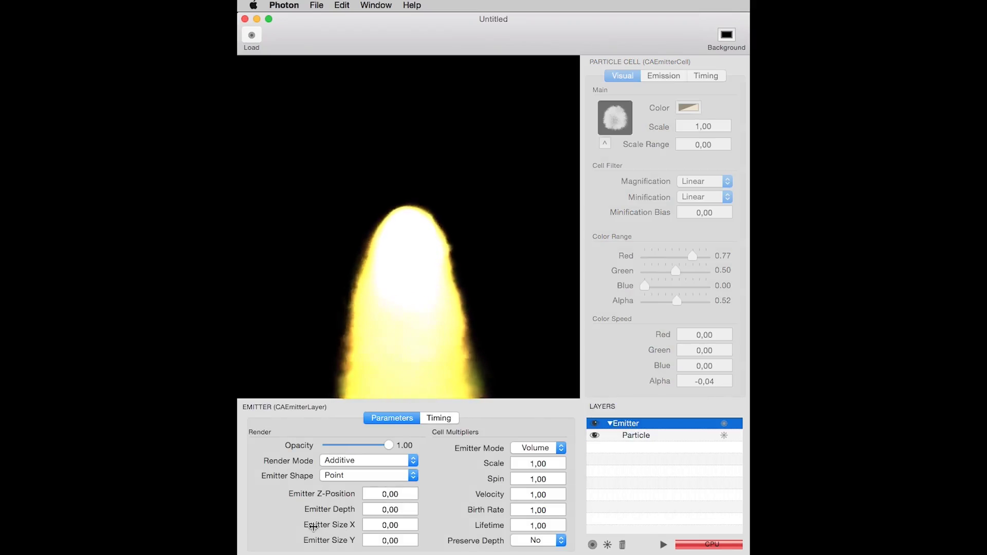
pyautogui.click(393, 525)
pyautogui.write('500')
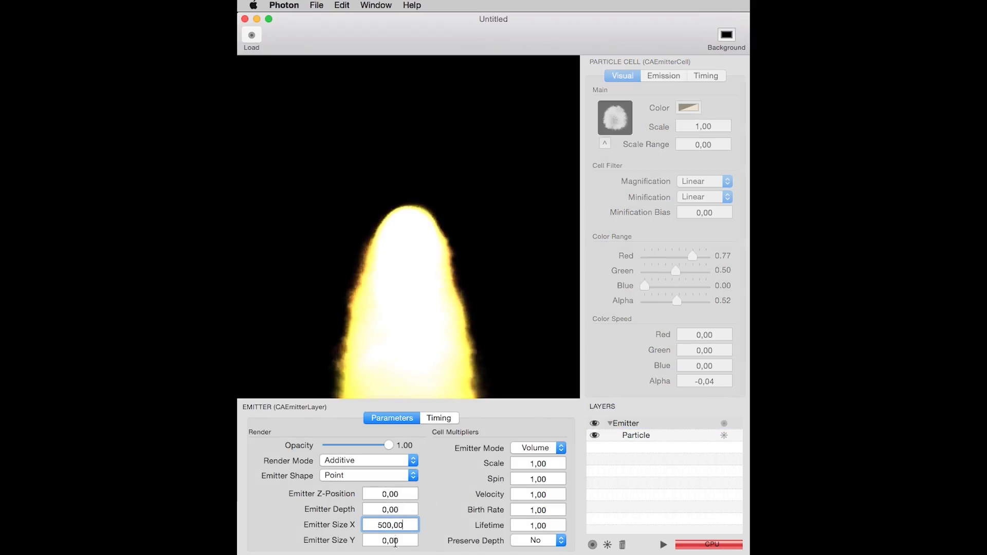
pyautogui.click(399, 541)
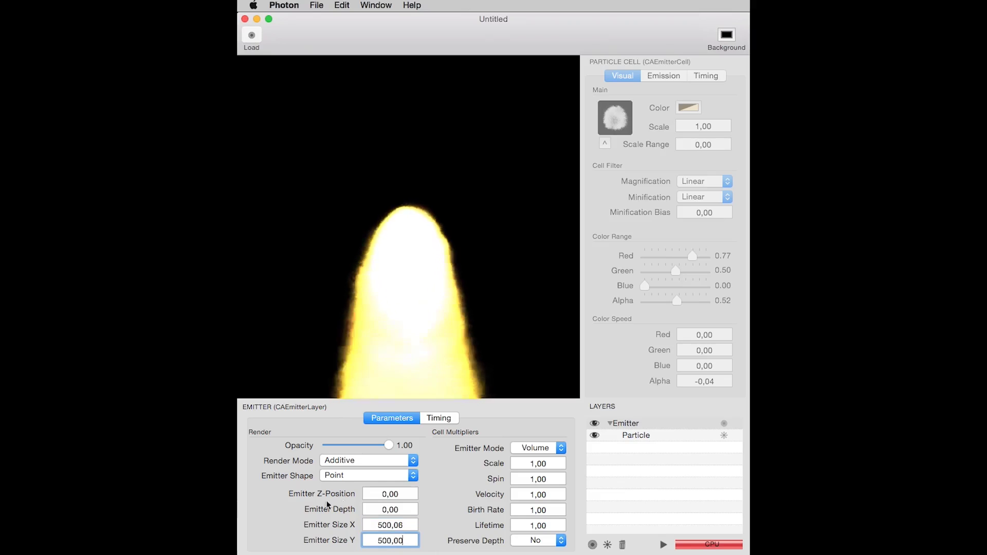
# Step: Reduce the Particle cell's scale to 0.11 and change the Emitter layer's shape to Rectangle
pyautogui.click(637, 437)
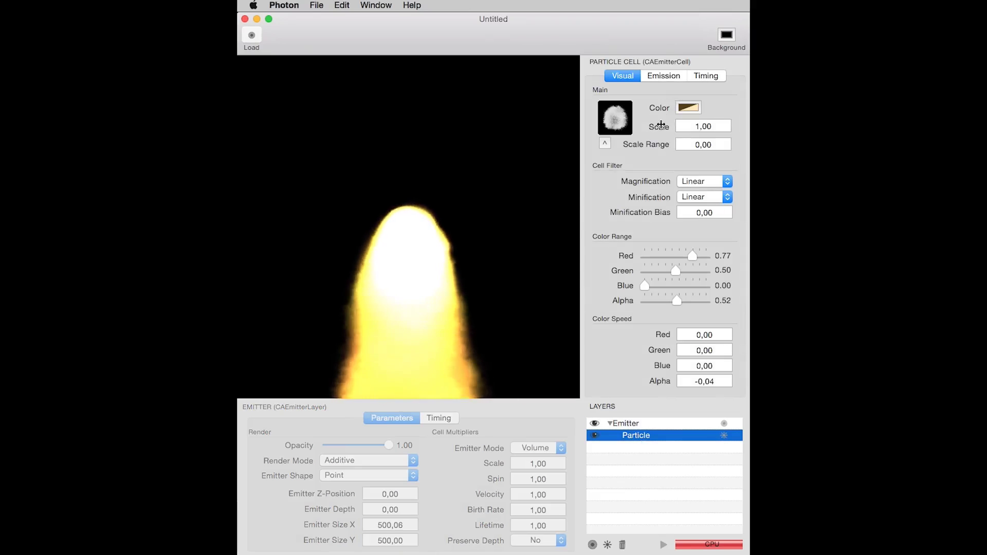
pyautogui.moveTo(660, 124); pyautogui.dragTo(635, 131)
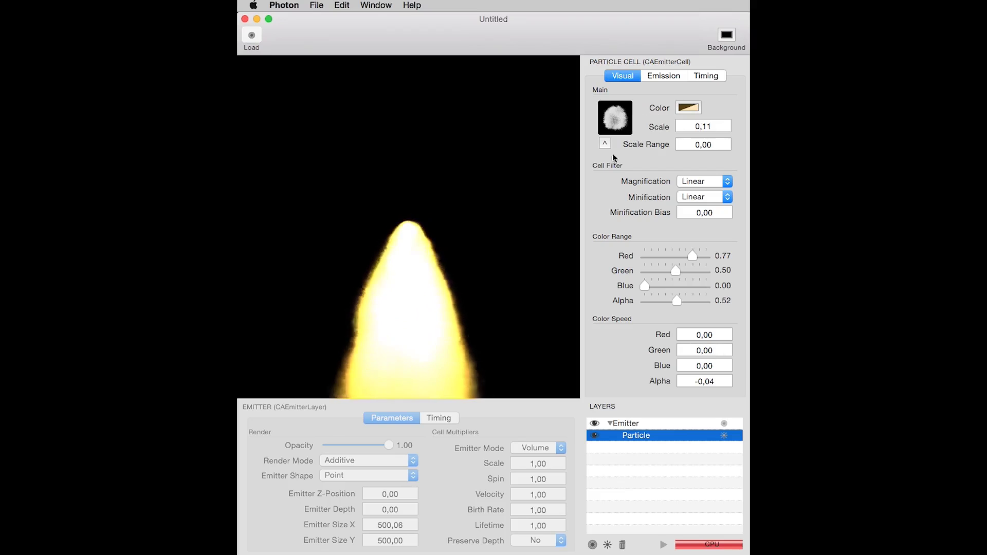
pyautogui.click(630, 424)
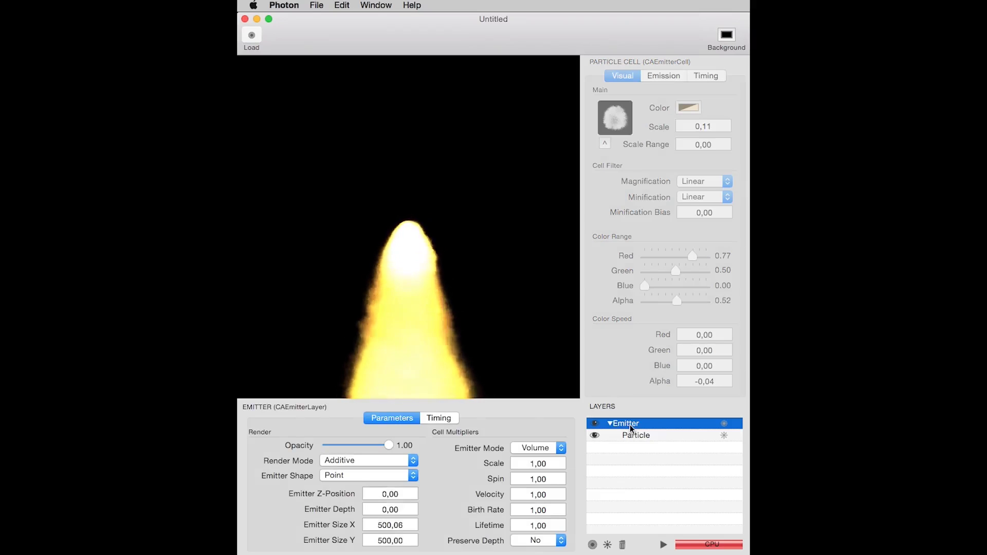
pyautogui.click(353, 474)
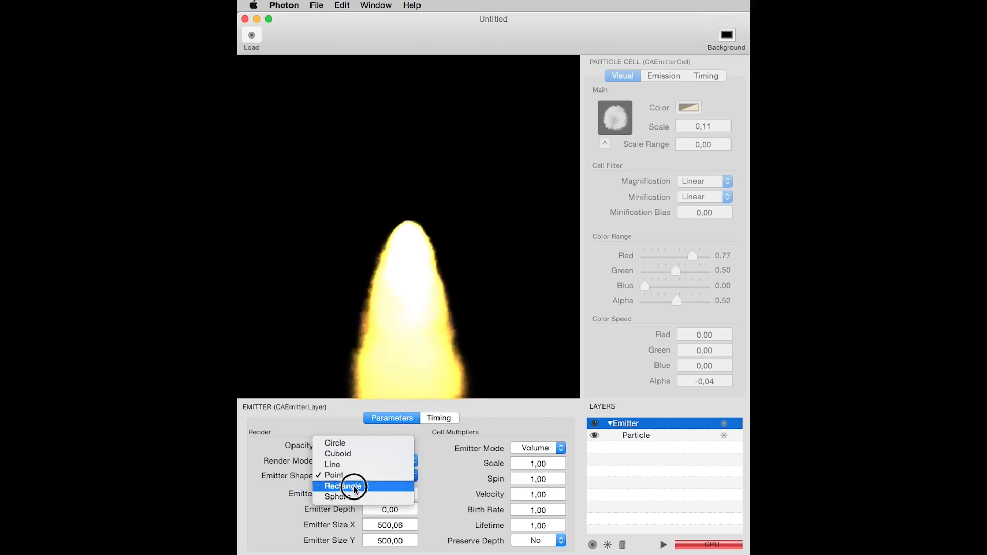
pyautogui.click(355, 487)
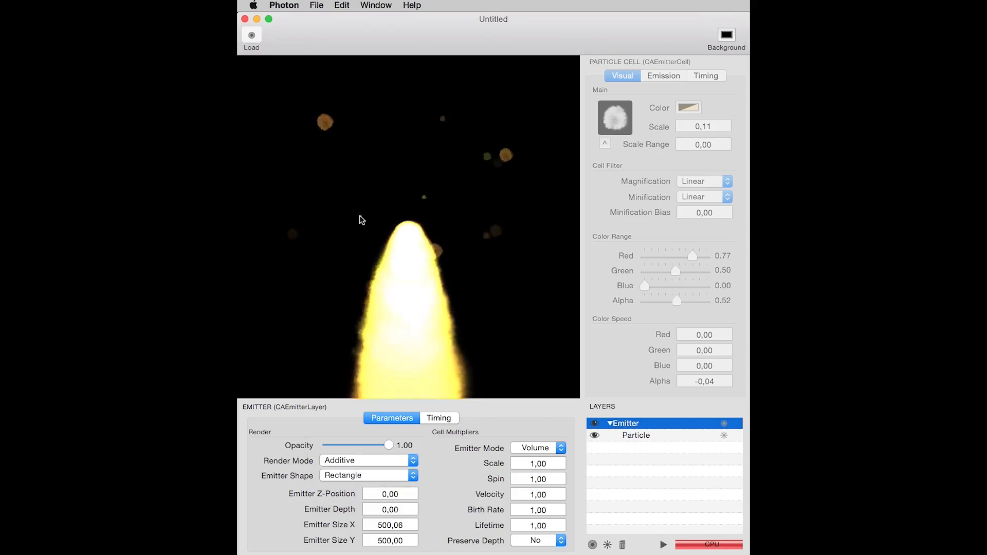